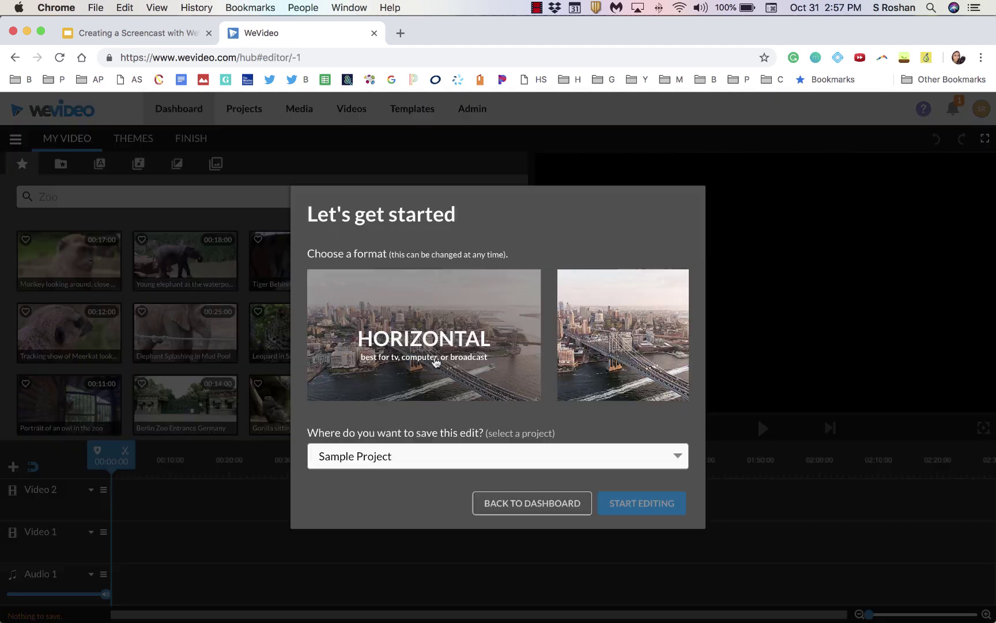
Start a new edit in the horizontal format, saved to Sample Project.
{"action": "left_click", "coordinate": [437, 362]}
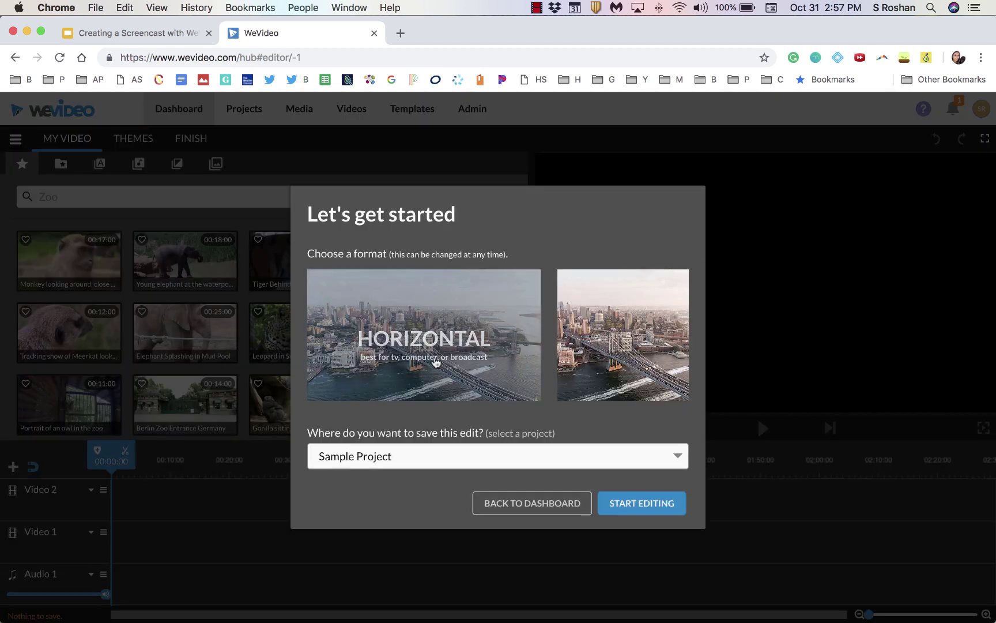
{"action": "left_click", "coordinate": [667, 509]}
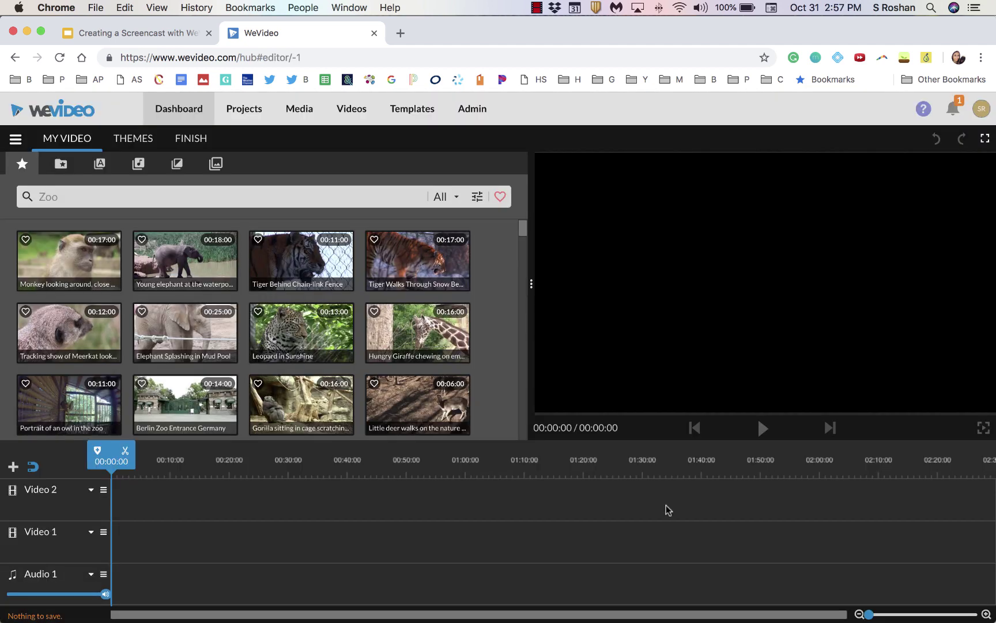
Open the recorder from the media library for a screen recording and install the required Chrome recording extension.
{"action": "left_click", "coordinate": [61, 167]}
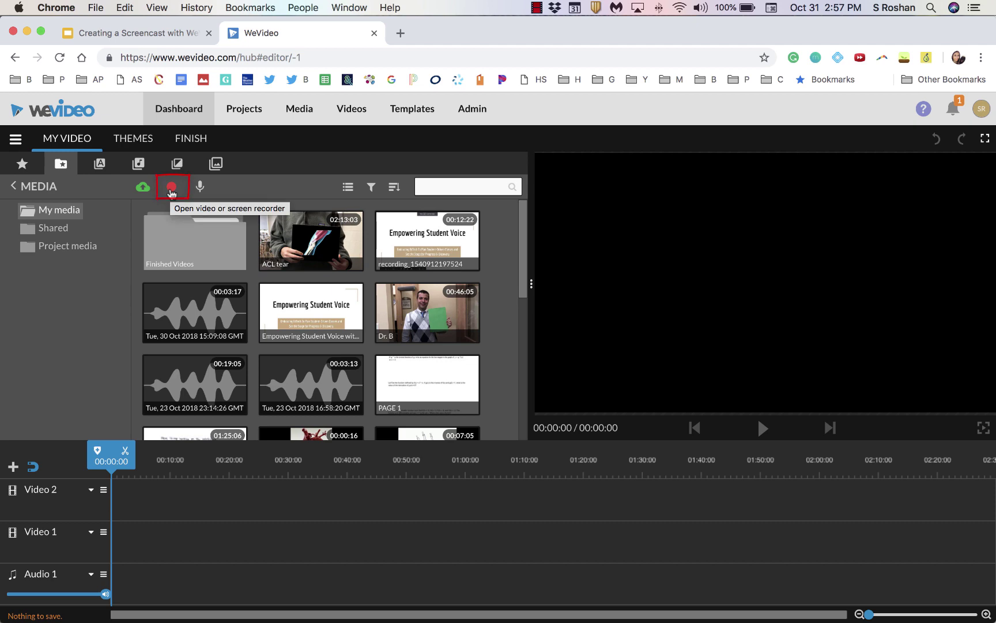
{"action": "left_click", "coordinate": [172, 188]}
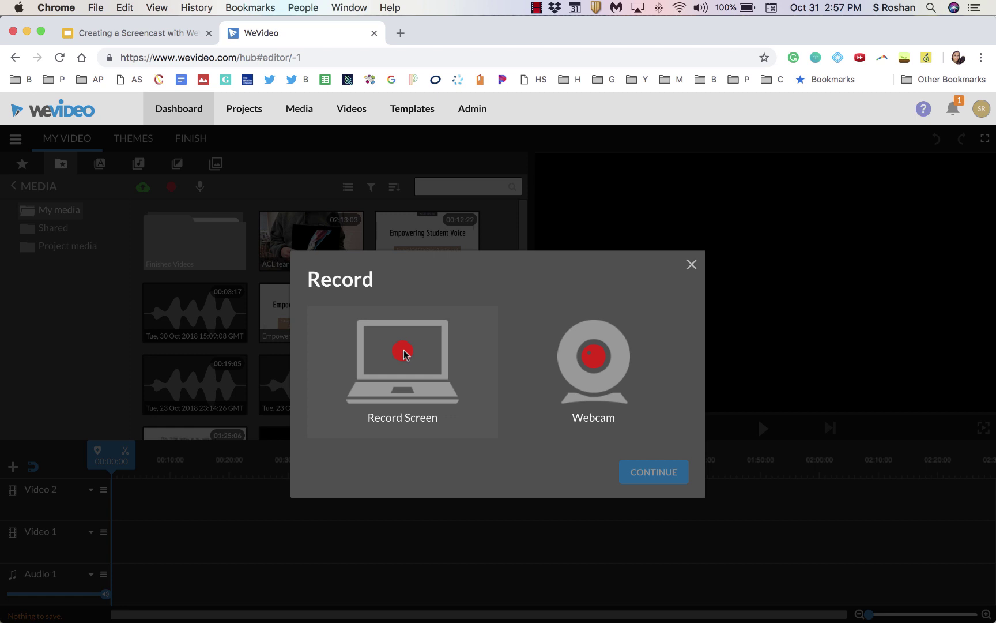
{"action": "left_click", "coordinate": [640, 479]}
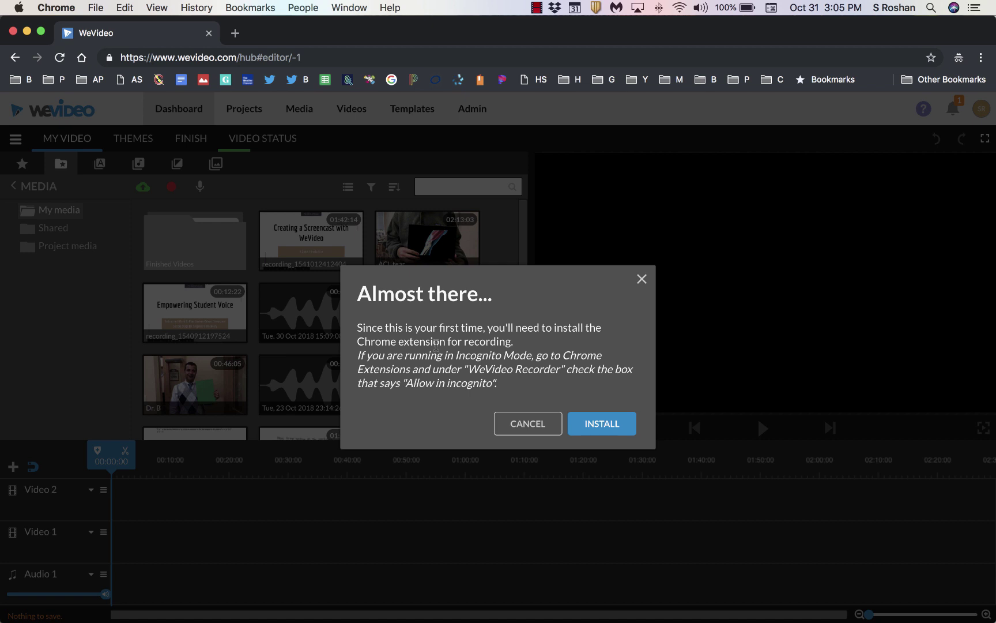
{"action": "left_click", "coordinate": [599, 430]}
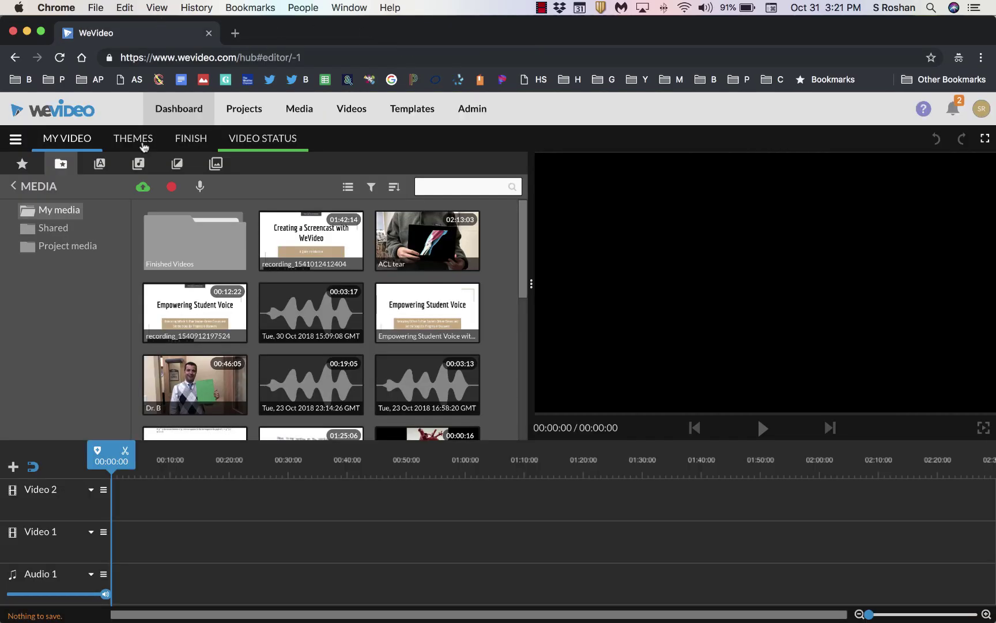
Start recording the entire screen with audio on, using Default - Internal Microphone (Built-in) as the microphone.
{"action": "left_click", "coordinate": [172, 187]}
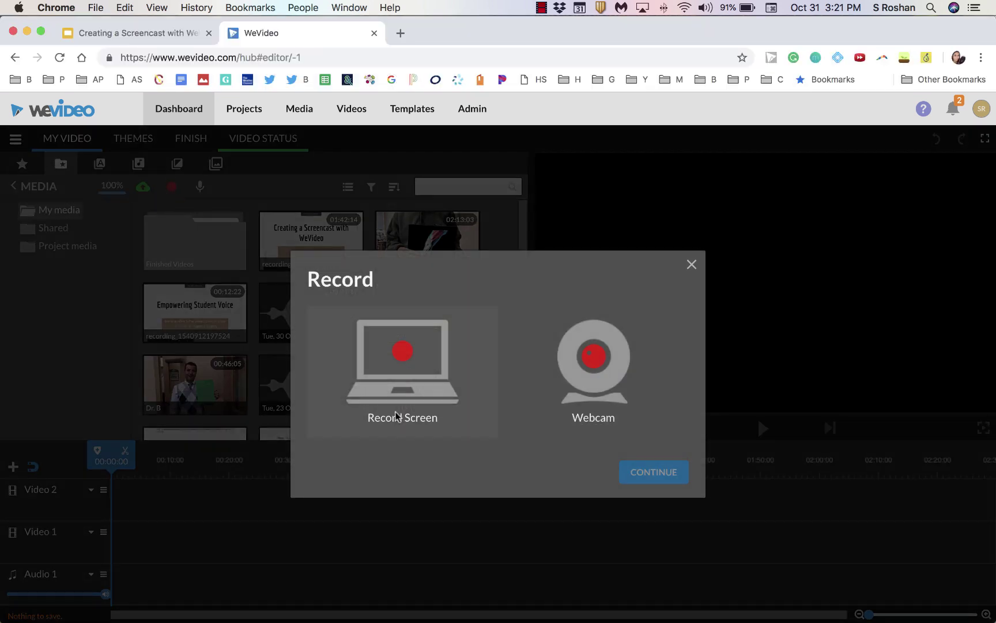
{"action": "left_click", "coordinate": [396, 415]}
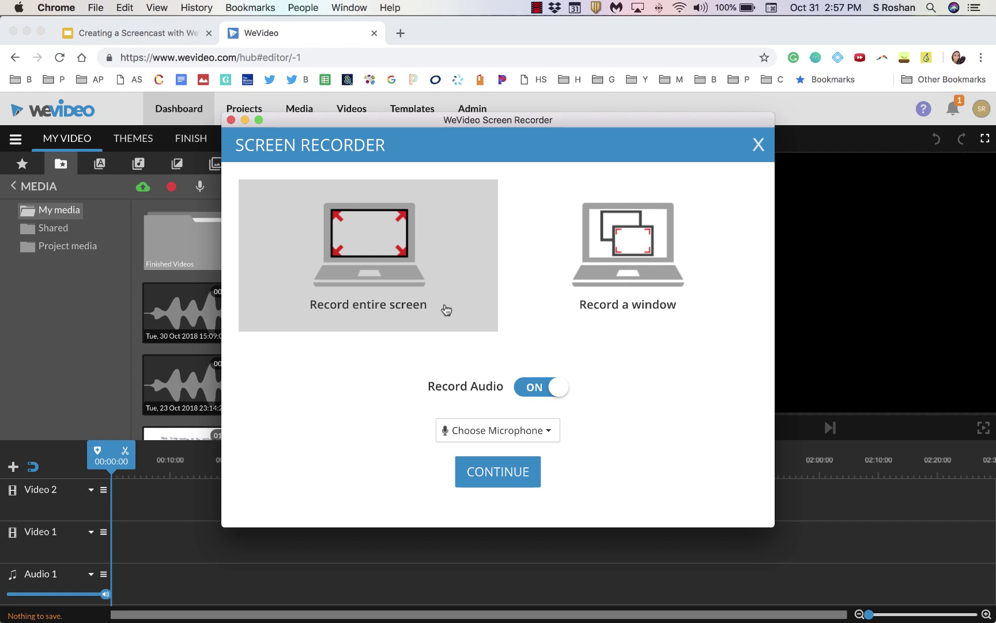
{"action": "left_click", "coordinate": [552, 439]}
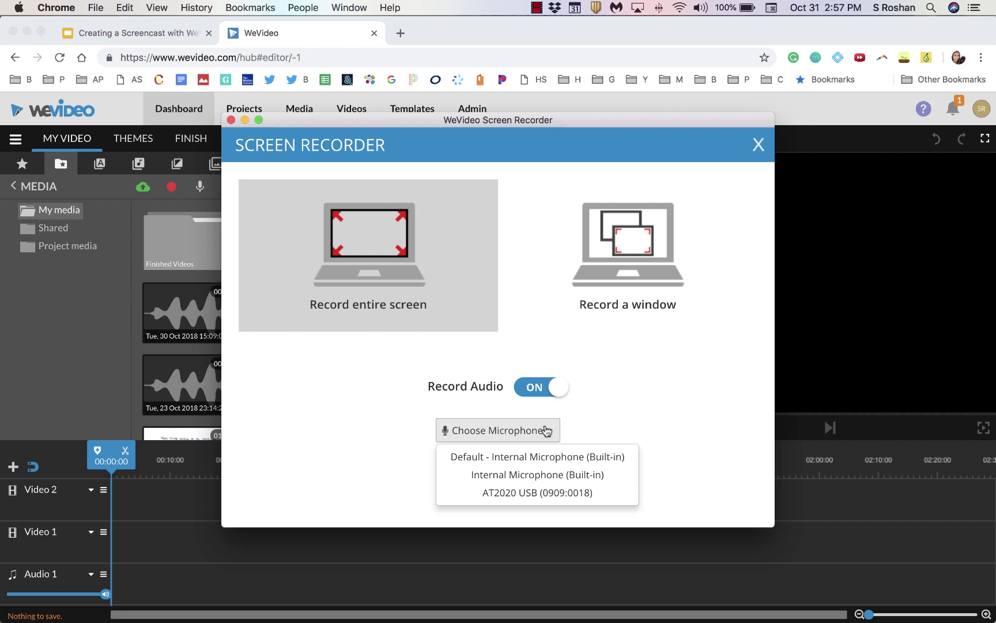
{"action": "left_click", "coordinate": [577, 458]}
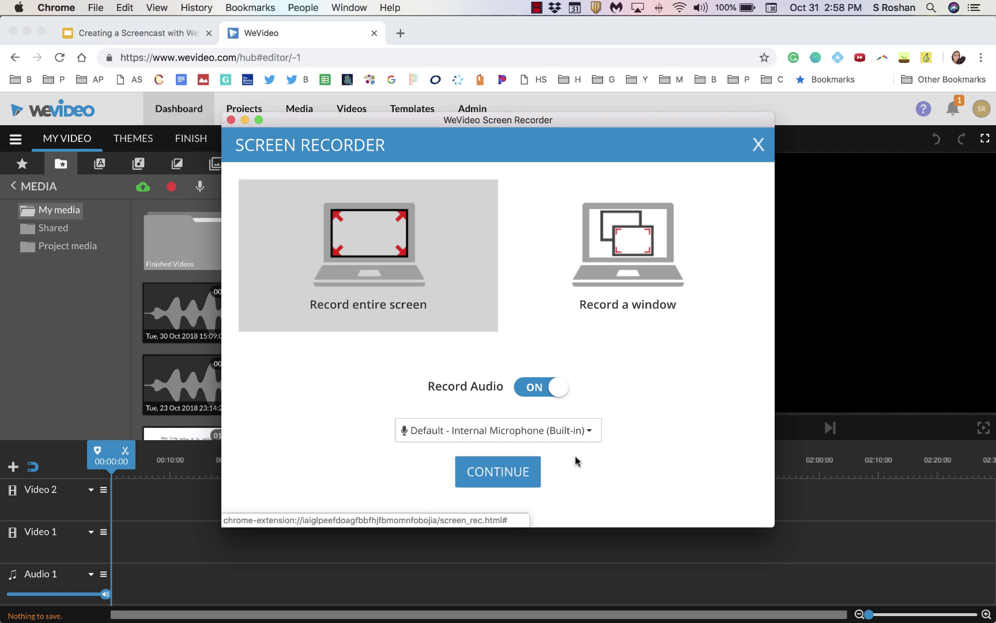
{"action": "left_click", "coordinate": [515, 479]}
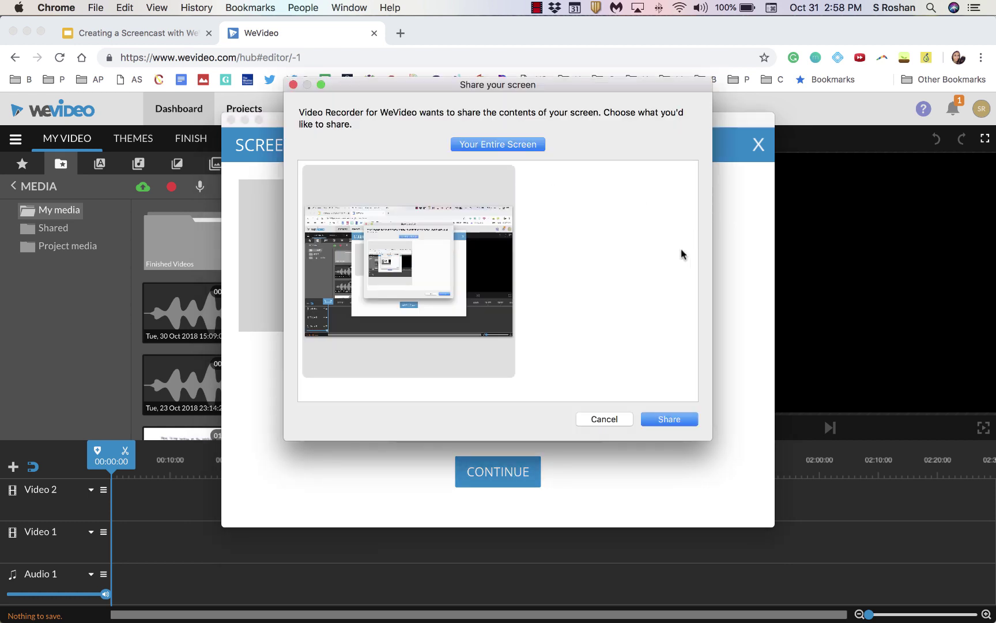
{"action": "left_click", "coordinate": [677, 423]}
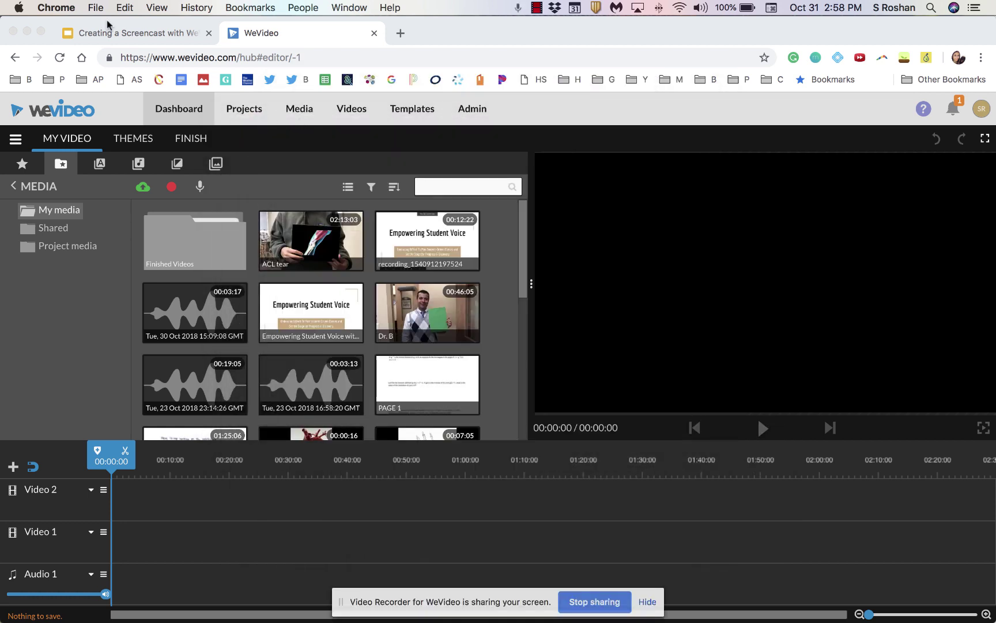
Switch to the Google Slides deck "Creating a Screencast with WeVideo", present it through the second slide, and exit the presentation.
{"action": "left_click", "coordinate": [120, 34]}
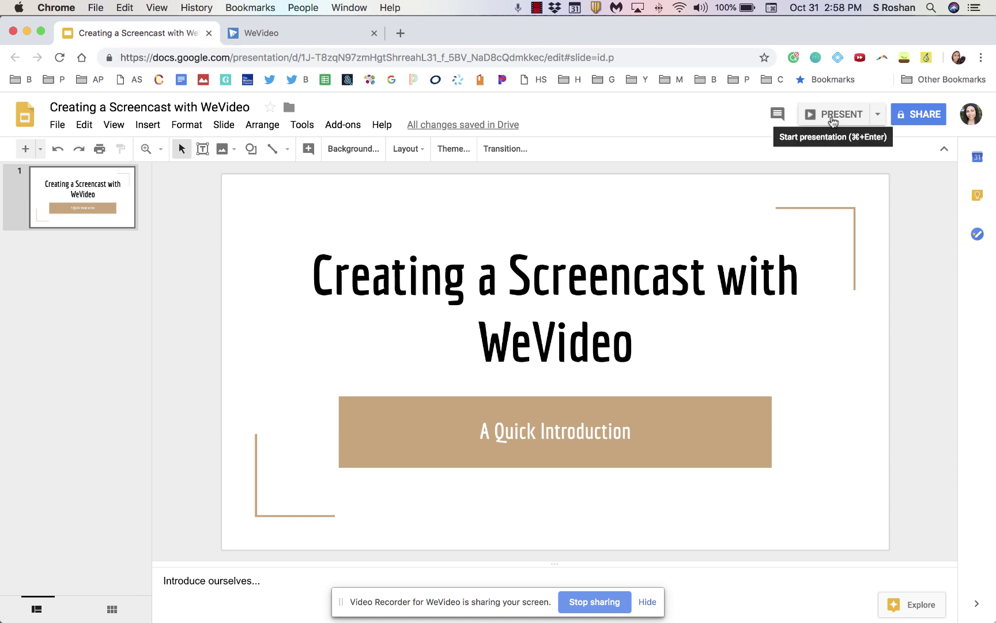
{"action": "left_click", "coordinate": [832, 116]}
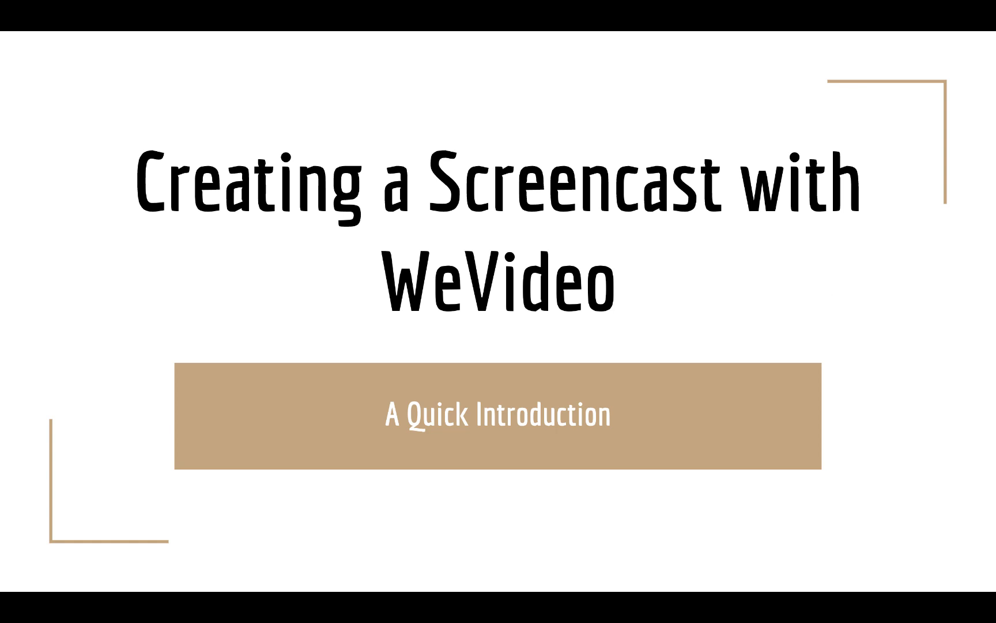
{"action": "key", "text": "Right"}
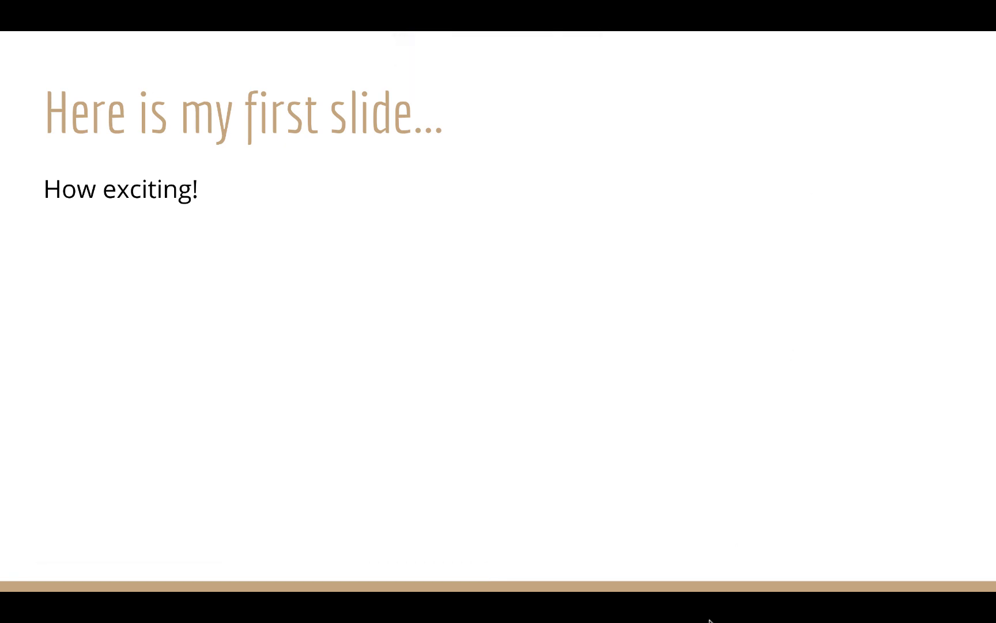
{"action": "key", "text": "Escape"}
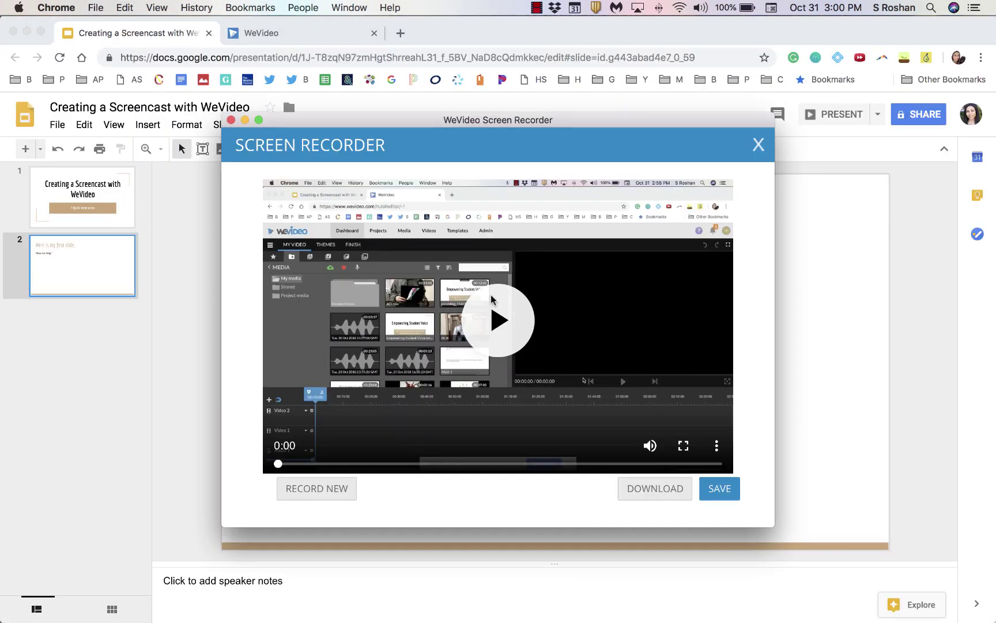
Save the finished recording, switch back to WeVideo, and place the new recording at the start of the Video 1 track.
{"action": "left_click", "coordinate": [719, 487]}
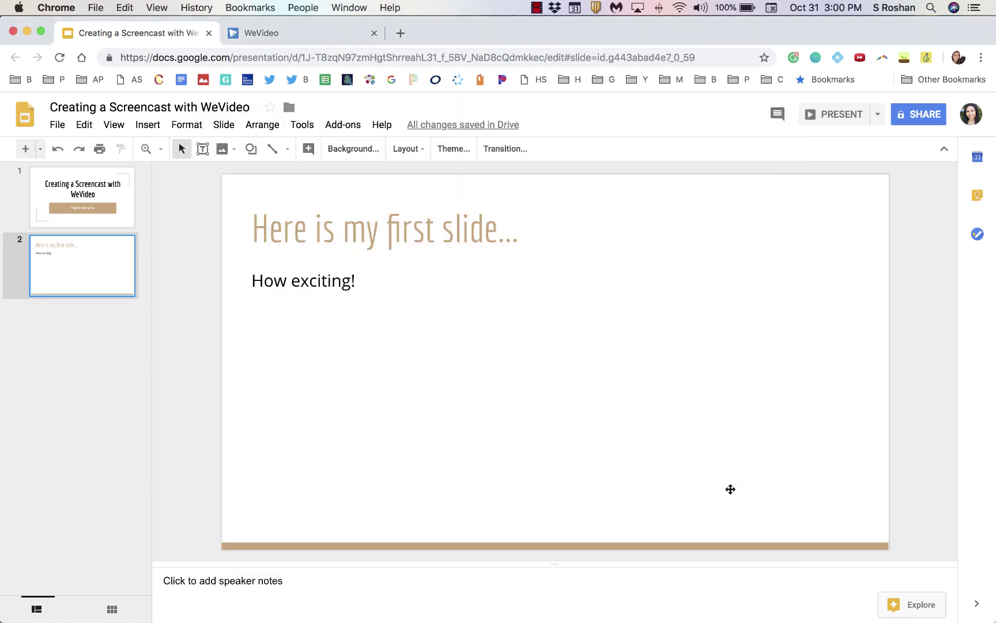
{"action": "left_click", "coordinate": [332, 34]}
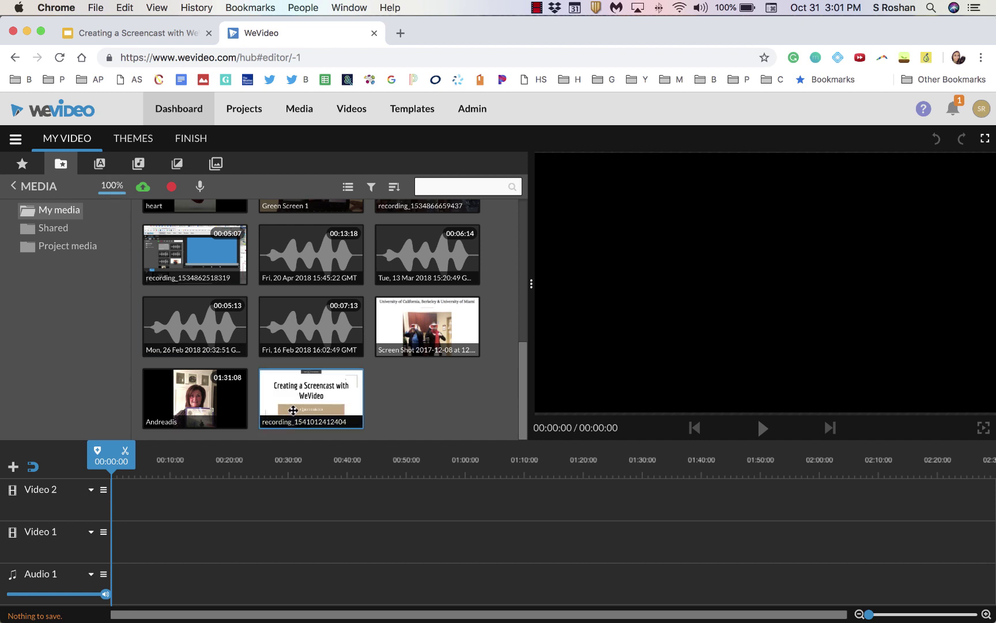
{"action": "left_click_drag", "start_coordinate": [317, 388], "coordinate": [117, 549]}
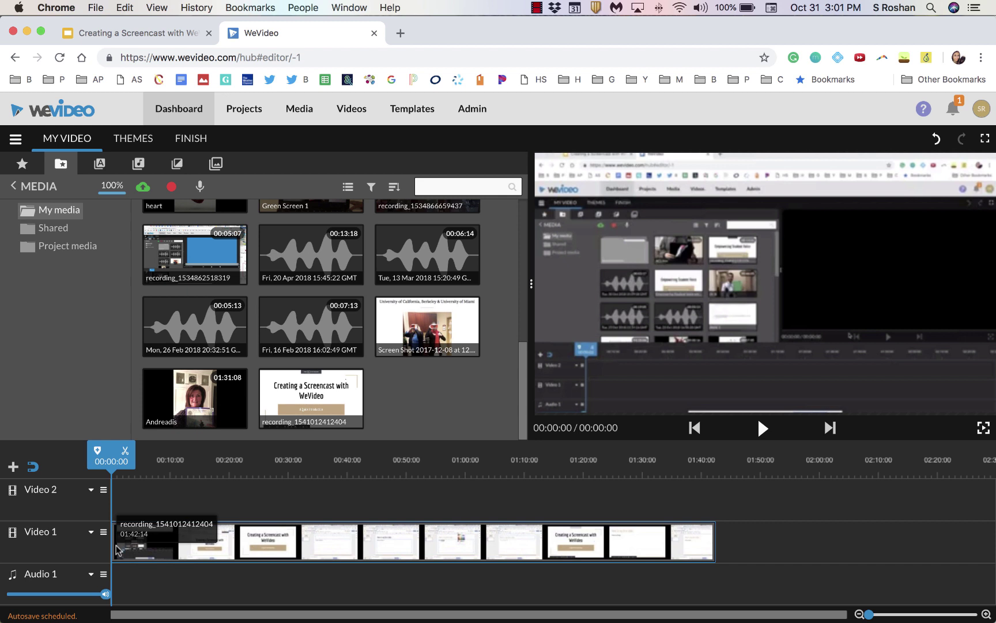
Split the recording at 00:18:04, delete the opening part, and move the remaining clip to the start of Video 1.
{"action": "key", "text": "space"}
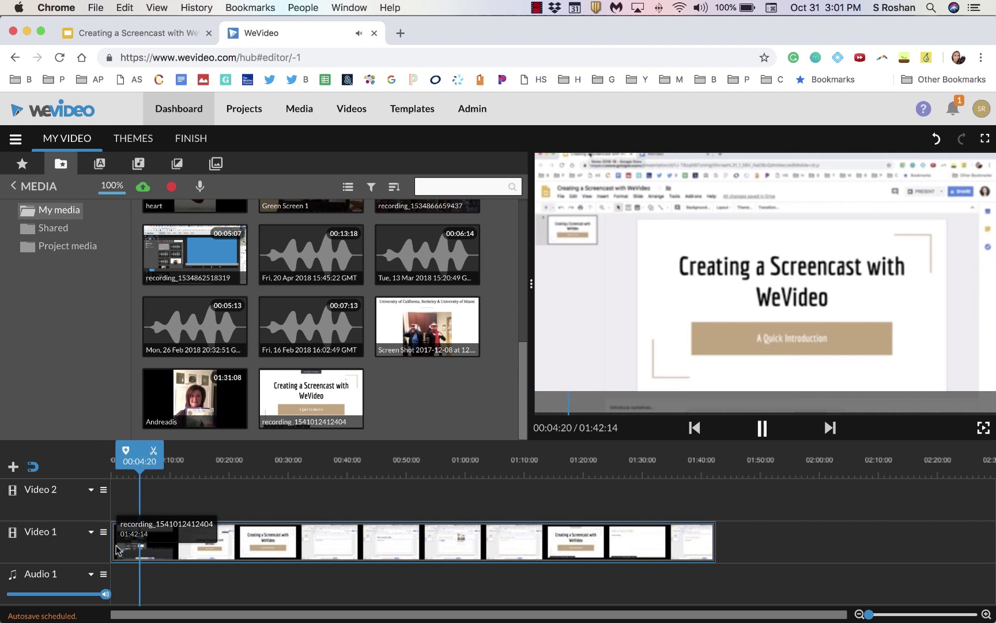
{"action": "key", "text": "space"}
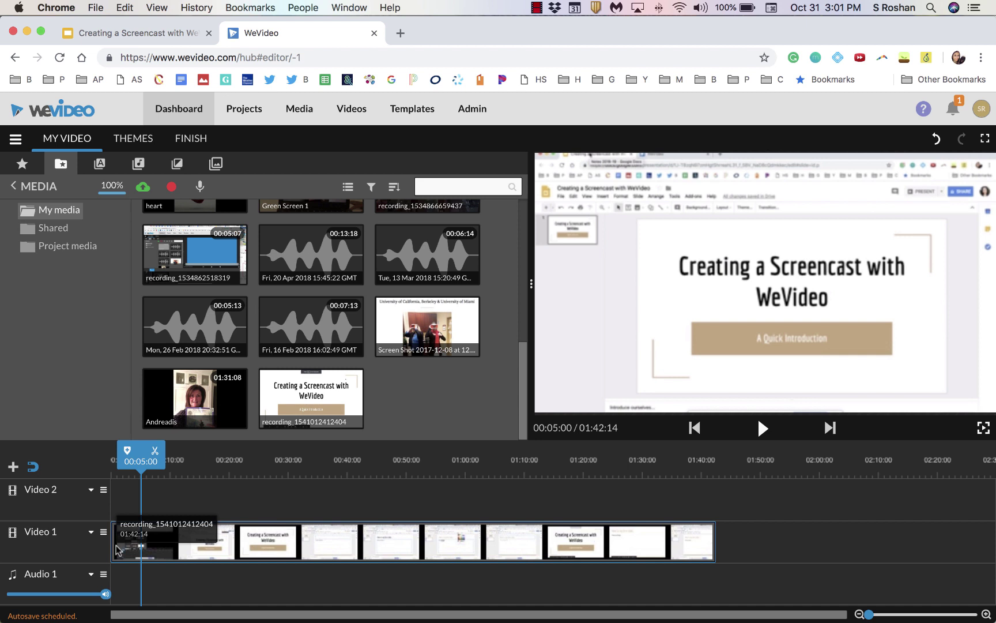
{"action": "key", "text": "space"}
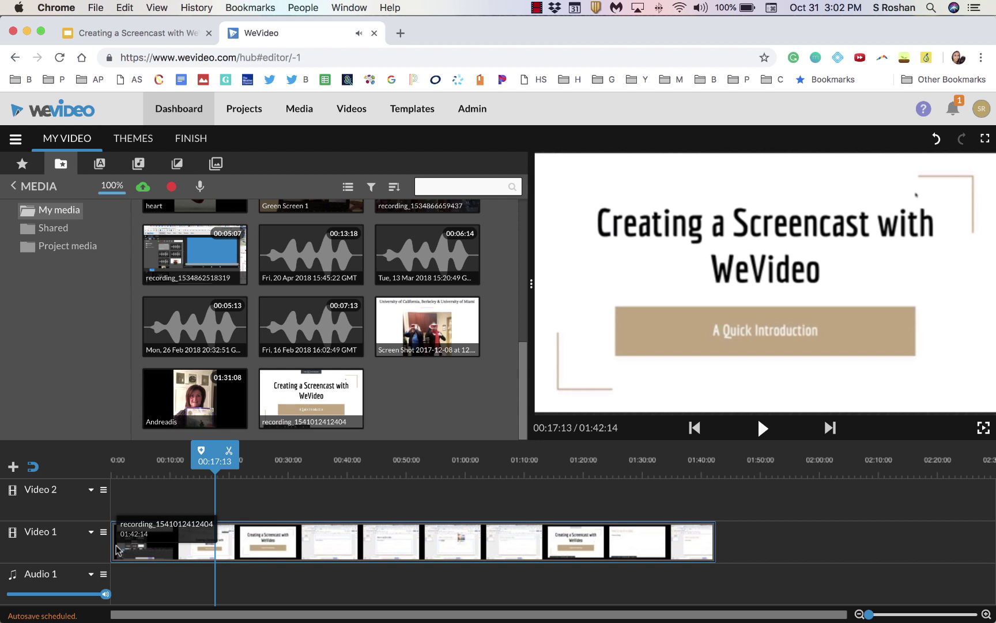
{"action": "left_click", "coordinate": [117, 548]}
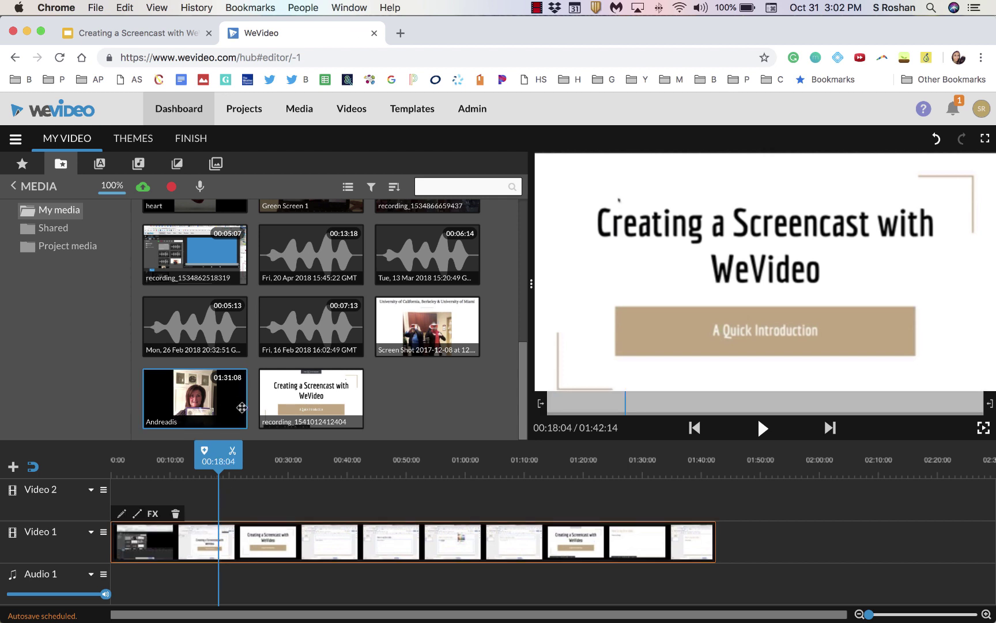
{"action": "left_click_drag", "start_coordinate": [229, 455], "coordinate": [232, 455]}
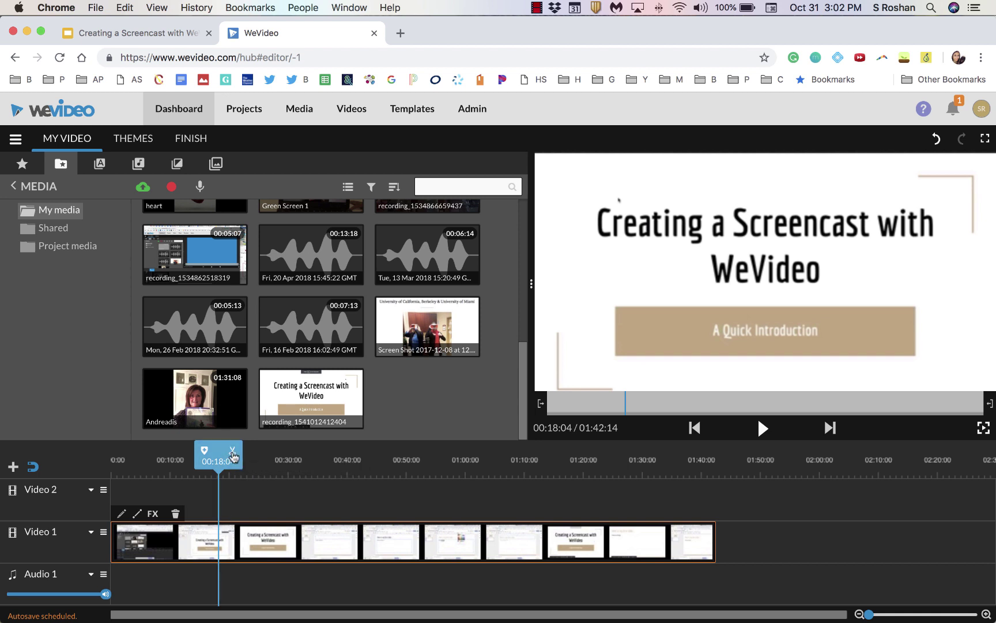
{"action": "left_click", "coordinate": [233, 453]}
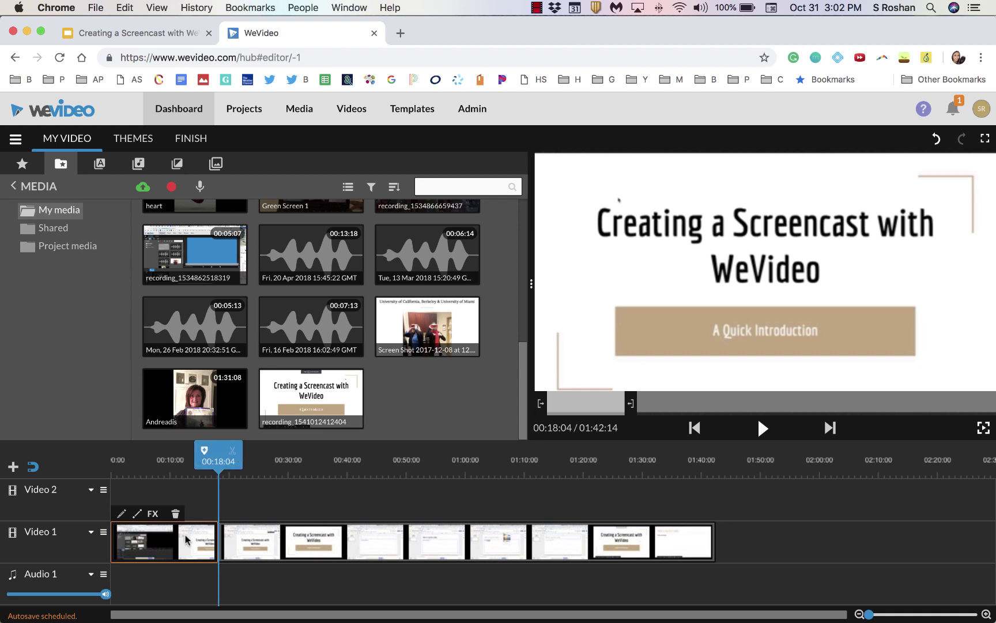
{"action": "left_click", "coordinate": [175, 514]}
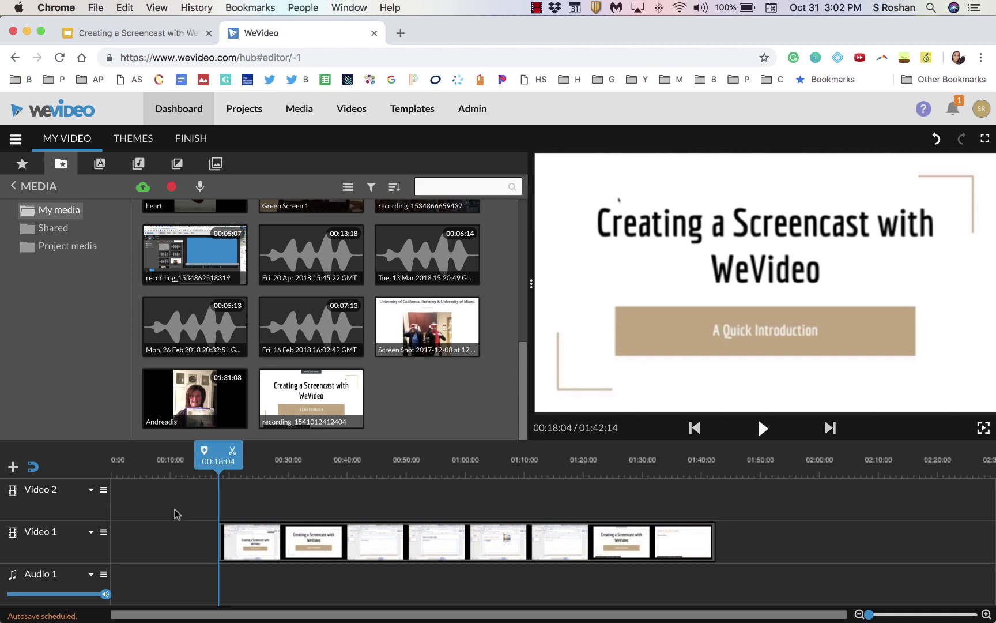
{"action": "left_click_drag", "start_coordinate": [251, 554], "coordinate": [533, 519]}
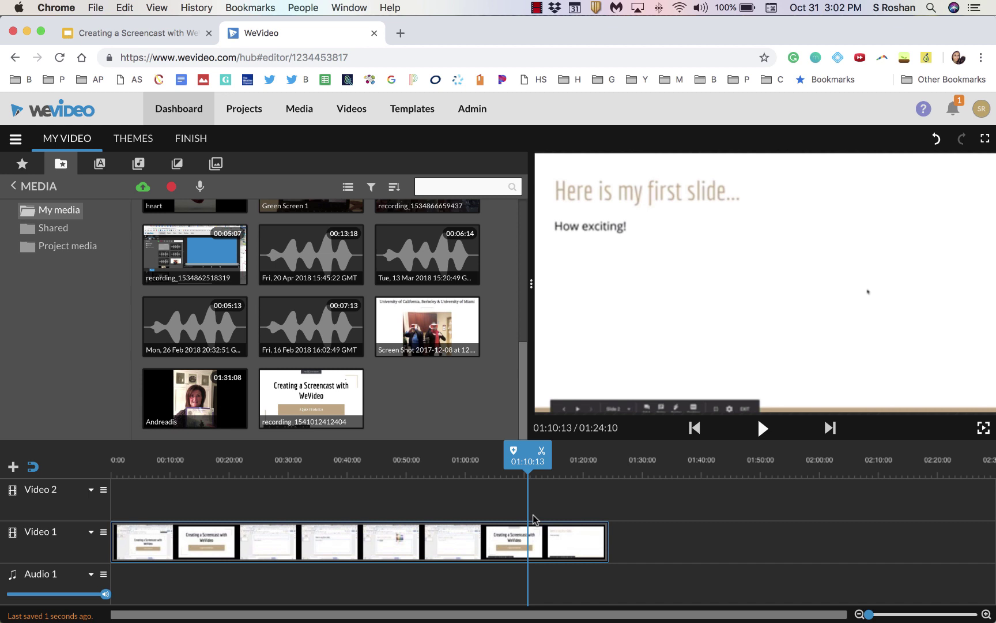
Trim the end of the recording by splitting the clip at about 01:12:17 and deleting the closing part.
{"action": "key", "text": "space"}
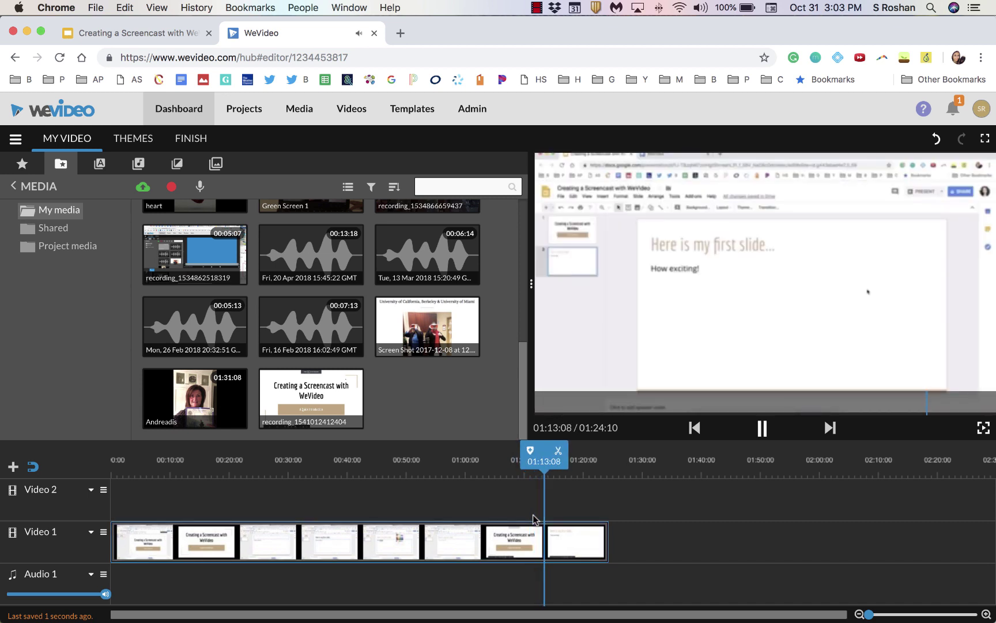
{"action": "key", "text": "space"}
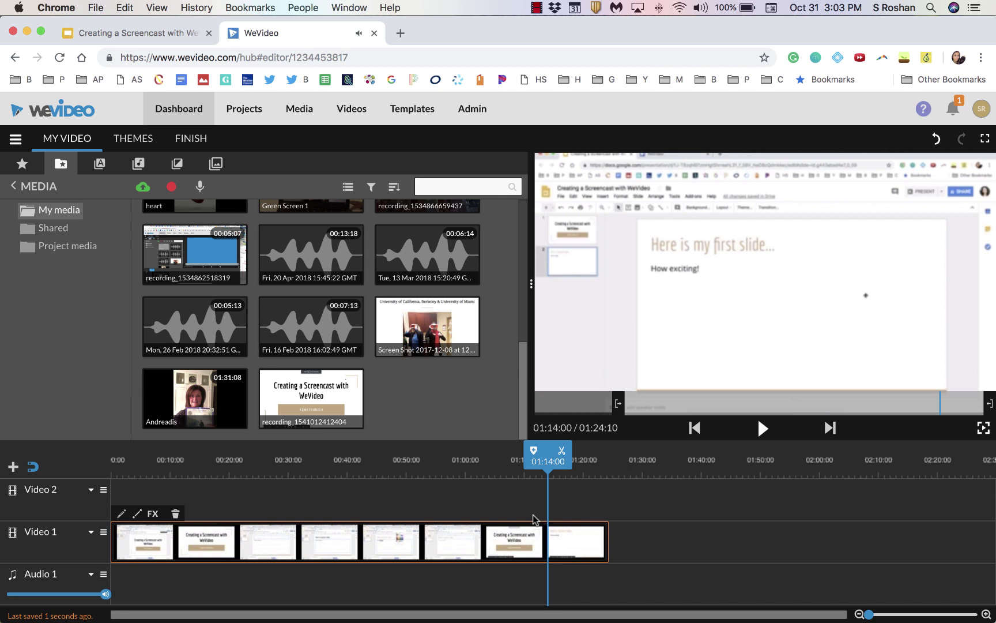
{"action": "left_click_drag", "start_coordinate": [547, 460], "coordinate": [543, 459]}
{"action": "left_click", "coordinate": [555, 451]}
{"action": "left_click", "coordinate": [575, 536]}
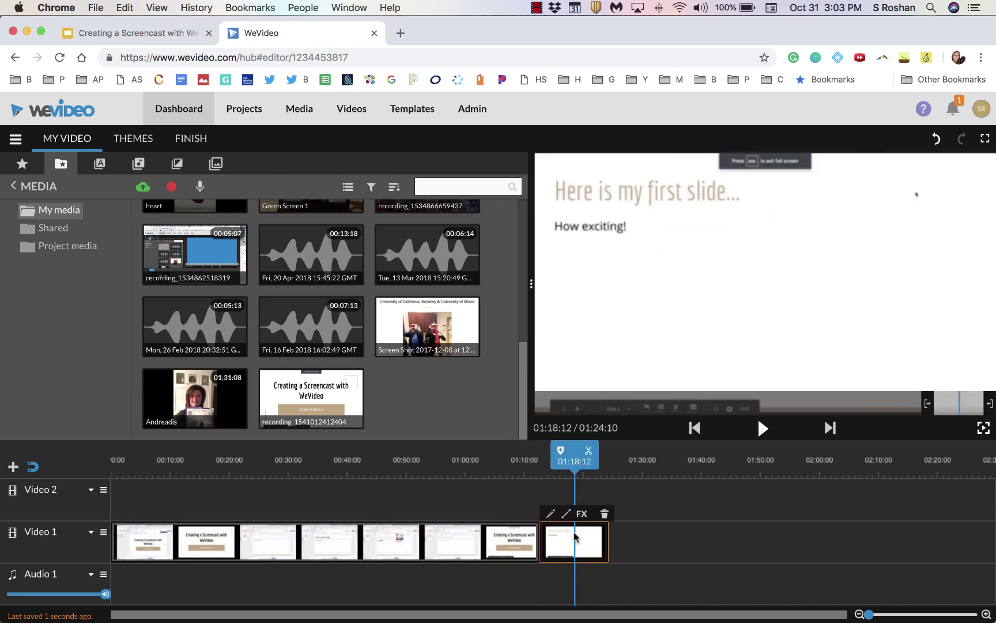
{"action": "key", "text": "Delete"}
{"action": "left_click_drag", "start_coordinate": [511, 540], "coordinate": [513, 578]}
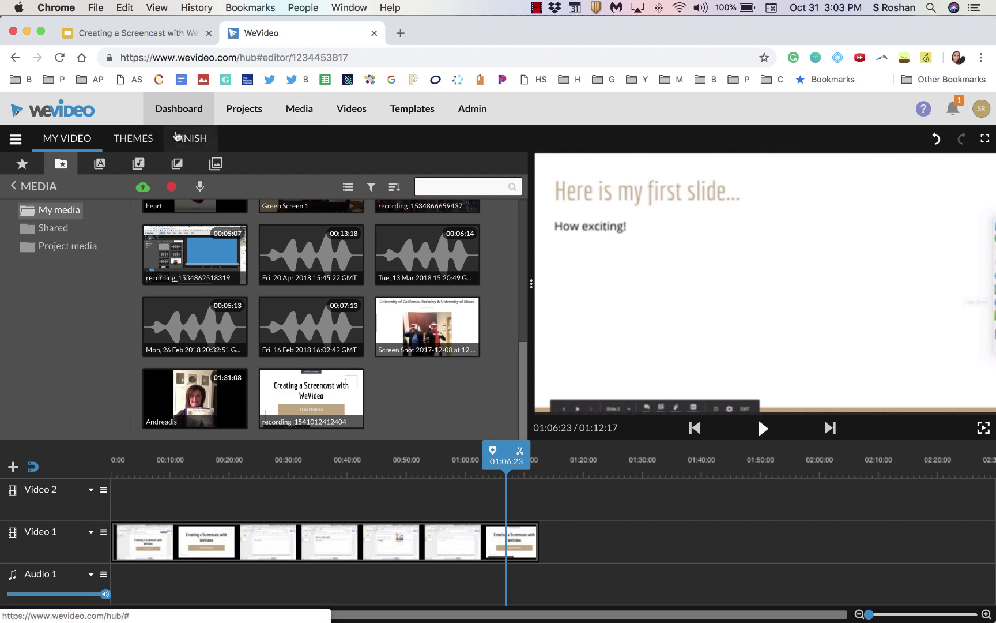
Begin finishing the video and set its title to "Here is my screencast".
{"action": "left_click", "coordinate": [184, 143]}
{"action": "type", "text": "Here is my sc"}
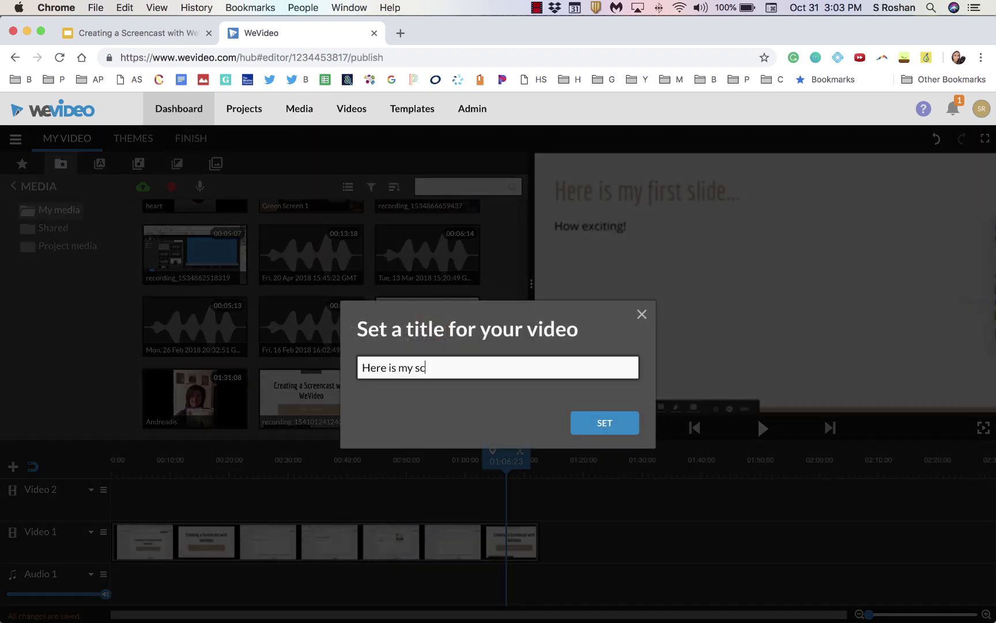
{"action": "type", "text": "reencast"}
{"action": "left_click", "coordinate": [582, 424]}
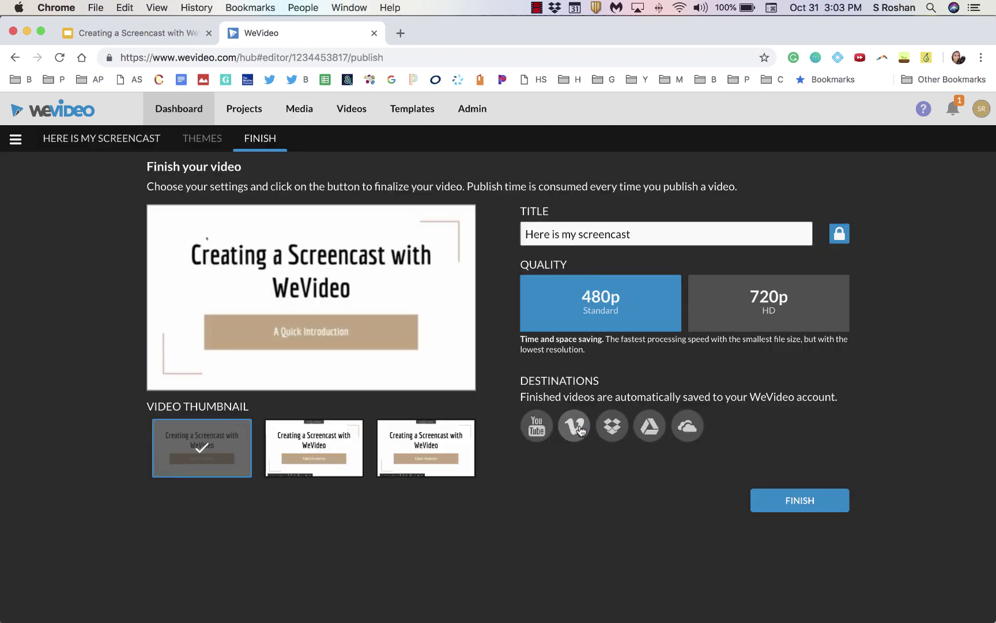
Set the export quality to 720p HD and add Google Drive as a destination.
{"action": "left_click", "coordinate": [759, 312]}
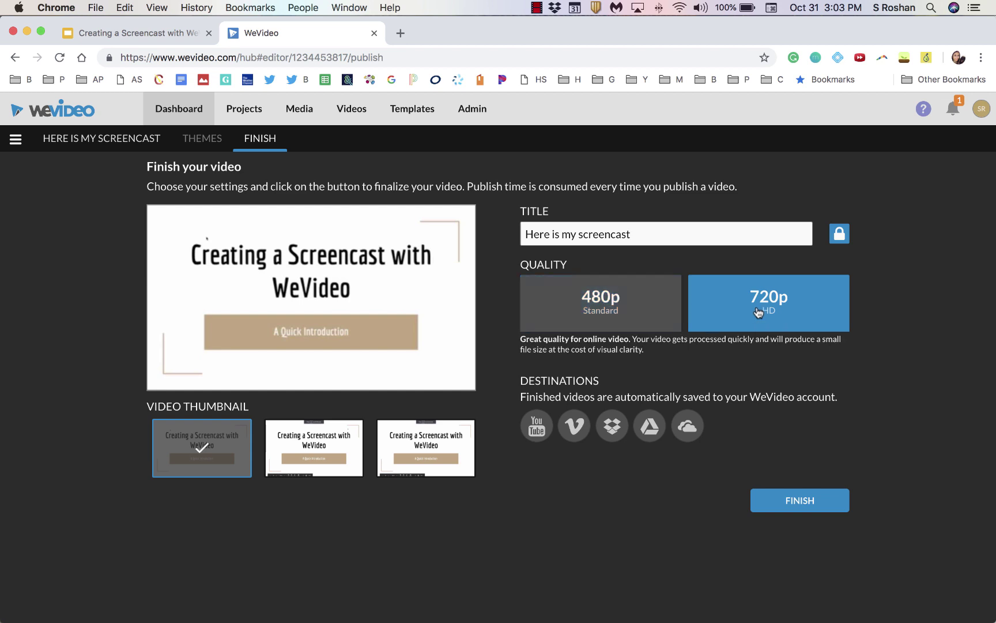
{"action": "left_click", "coordinate": [651, 431]}
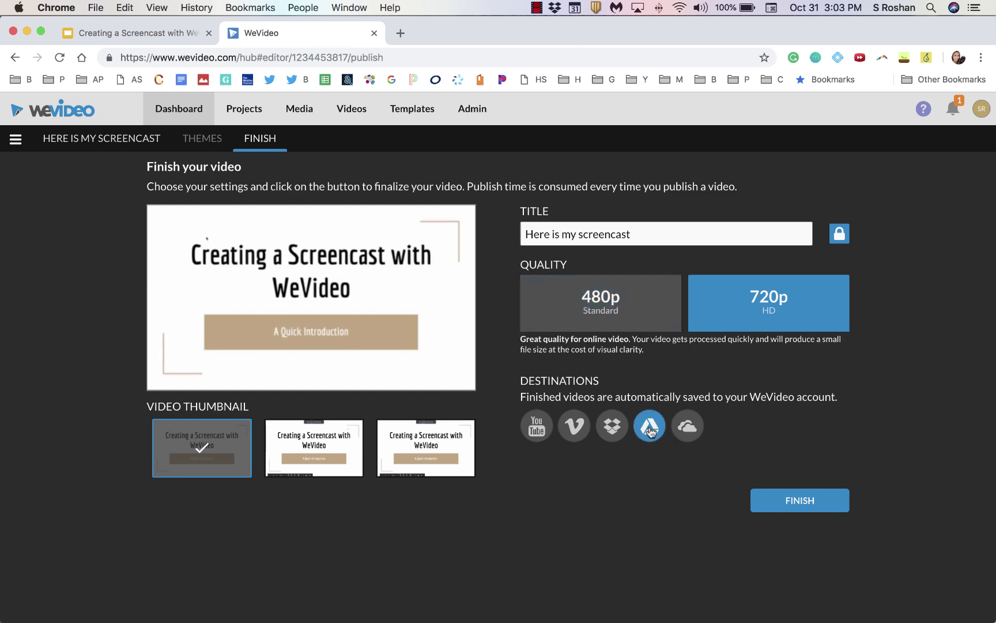
Publish the finished video with the chosen title, quality and destination.
{"action": "left_click", "coordinate": [805, 501]}
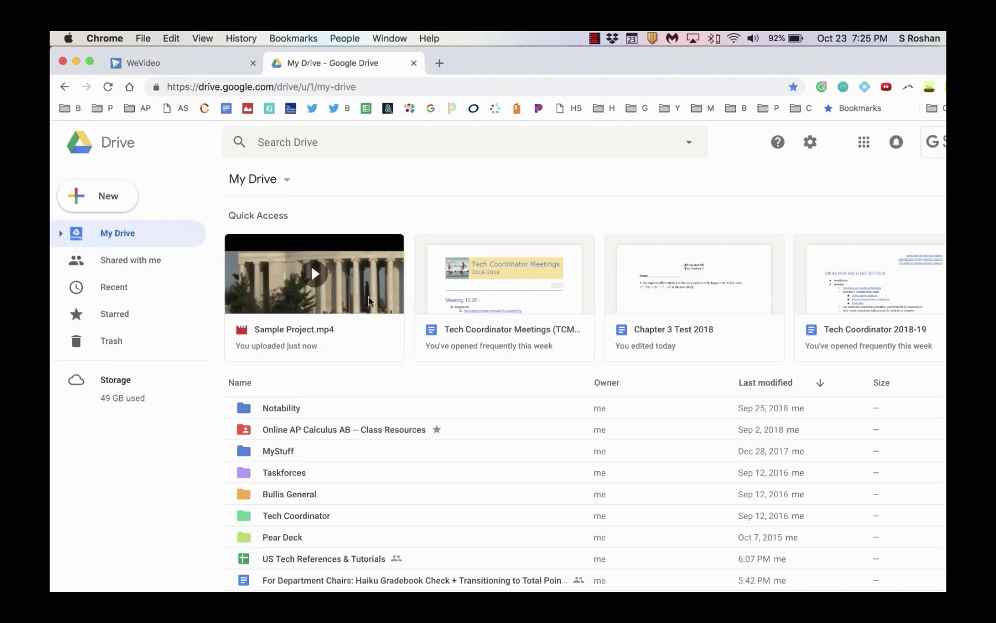
Locate the published Sample Project.mp4 in Google Drive's WeVideo folder inside MyStuff, and return to the video status page in WeVideo.
{"action": "left_click", "coordinate": [384, 333]}
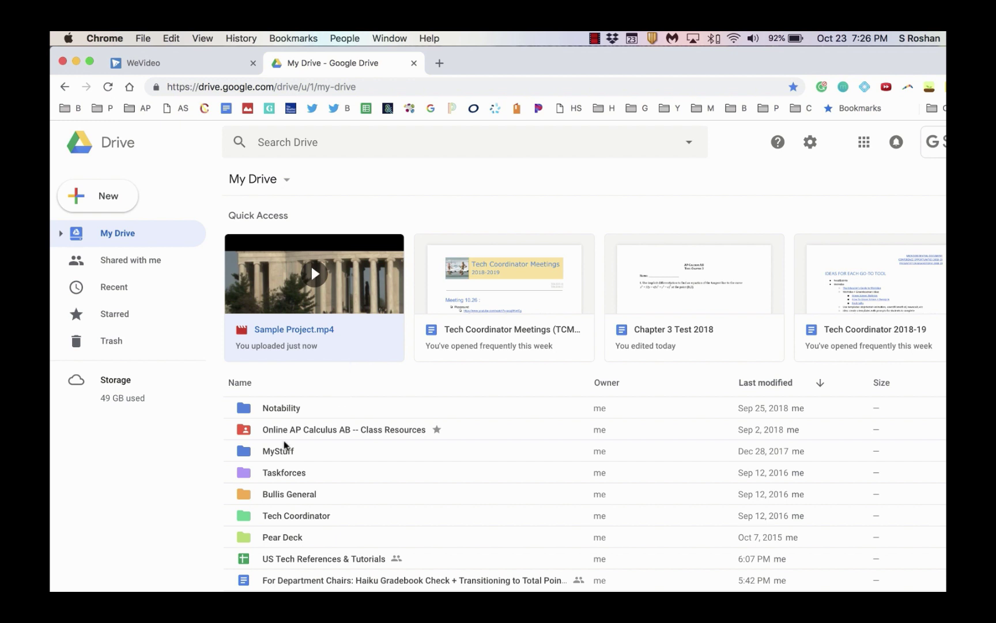
{"action": "double_click", "coordinate": [277, 455]}
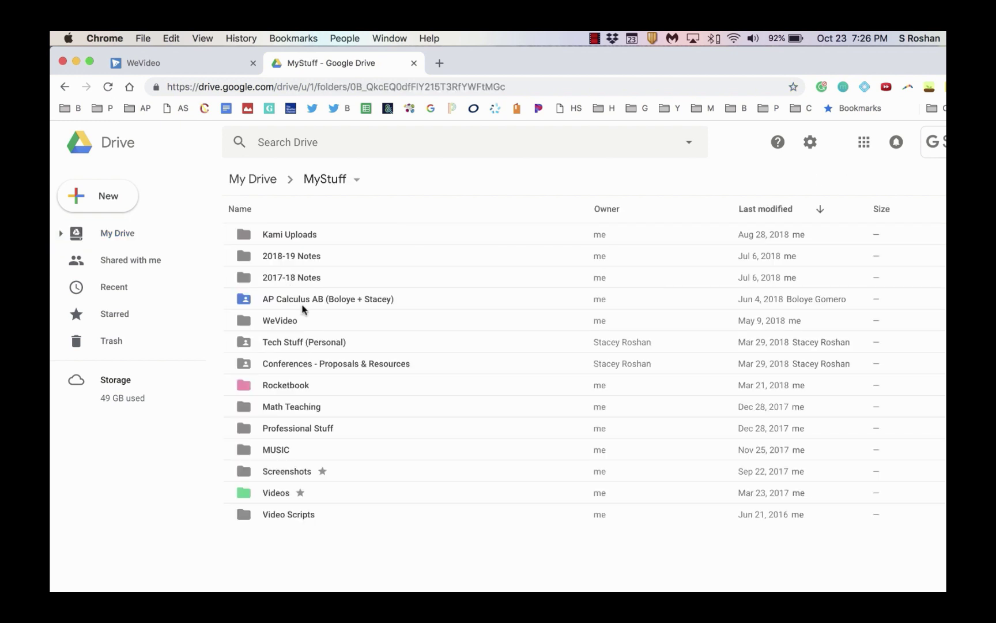
{"action": "left_click", "coordinate": [284, 323]}
{"action": "double_click", "coordinate": [285, 321]}
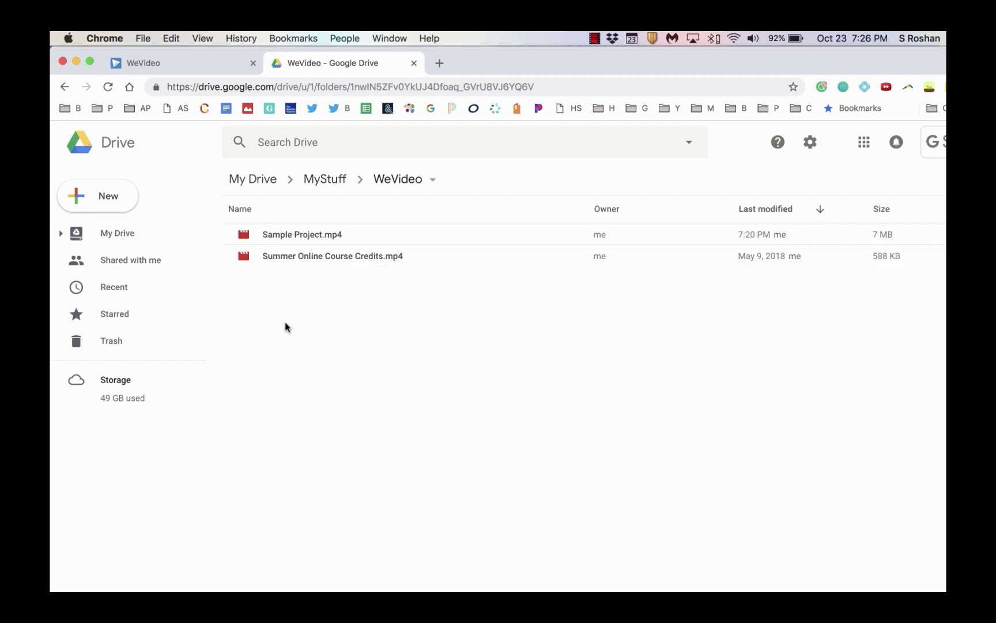
{"action": "left_click", "coordinate": [313, 240]}
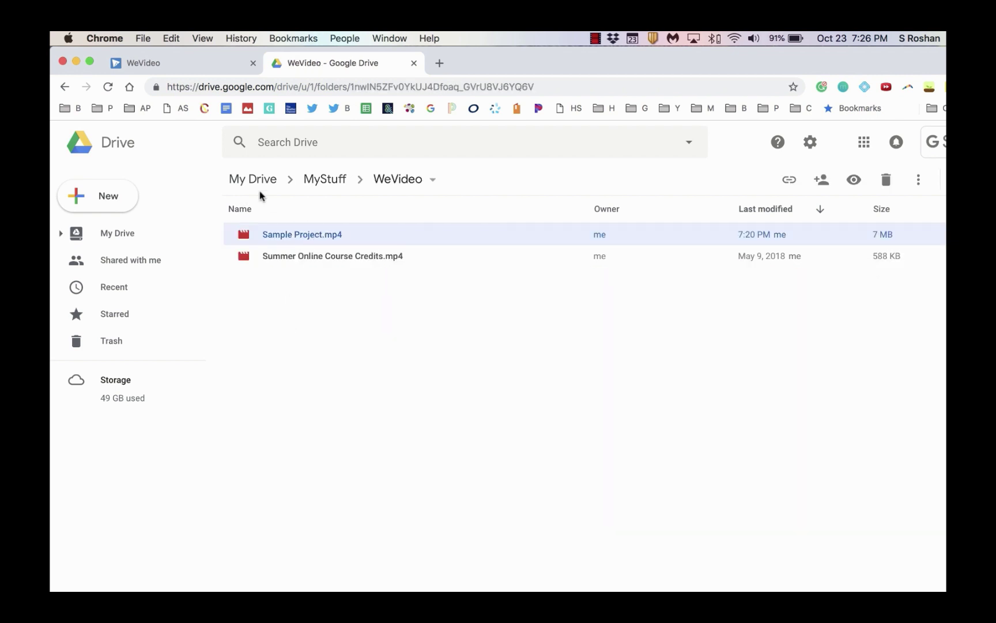
{"action": "key", "text": "ctrl+shift+Tab"}
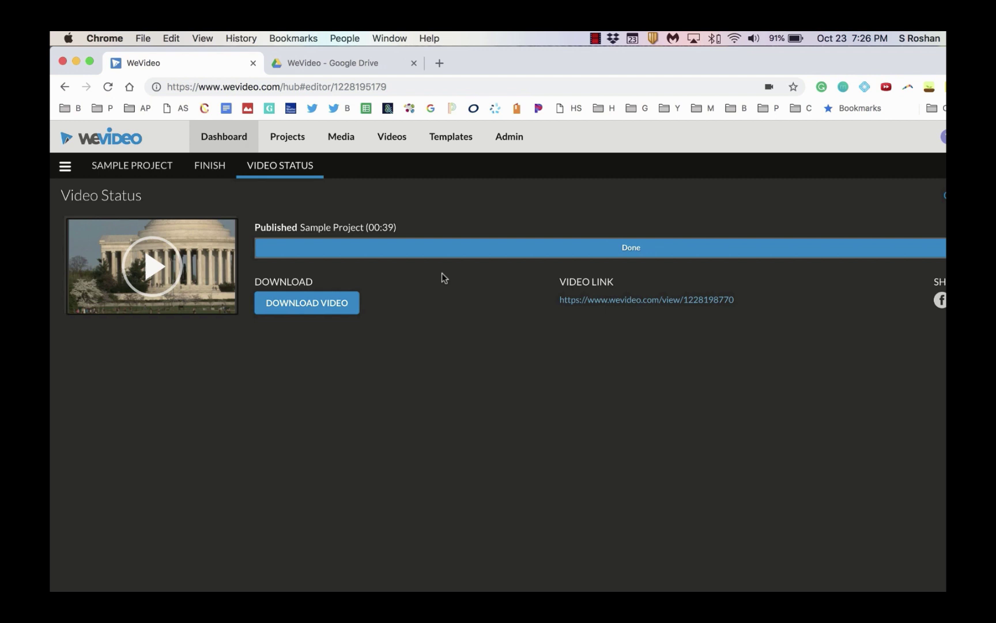